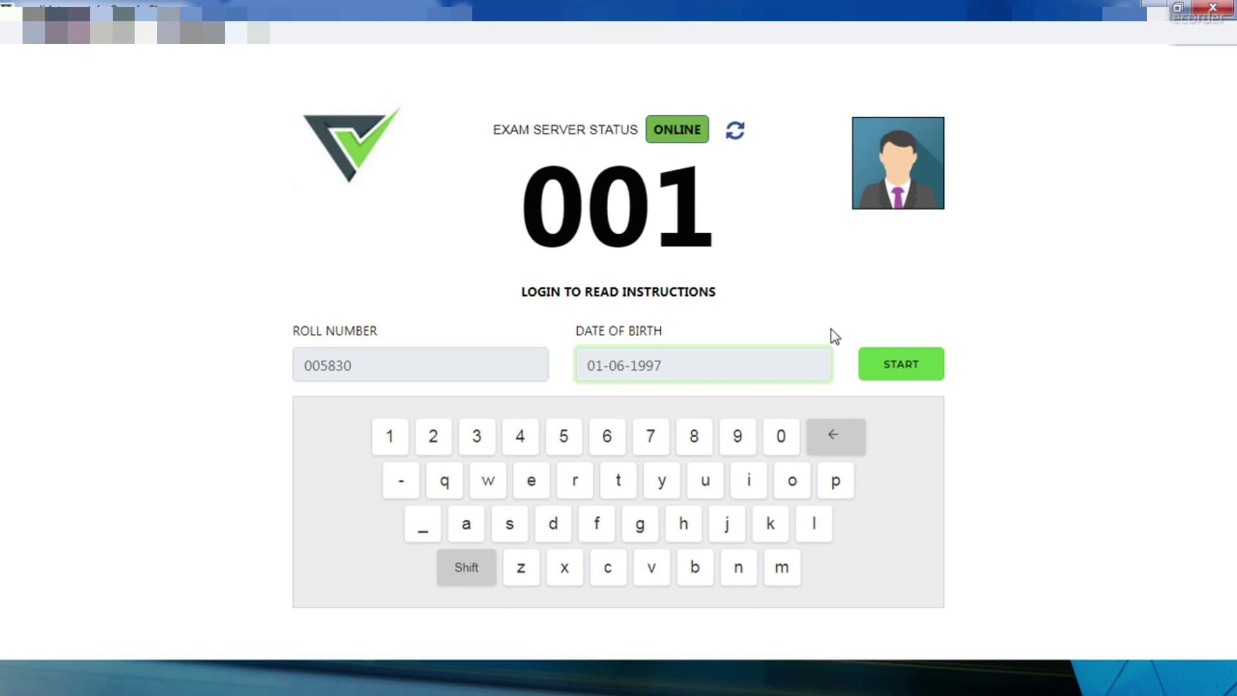
Step: Log in to the mock exam with the prefilled candidate credentials and continue past the general instructions
left_click(915, 366)
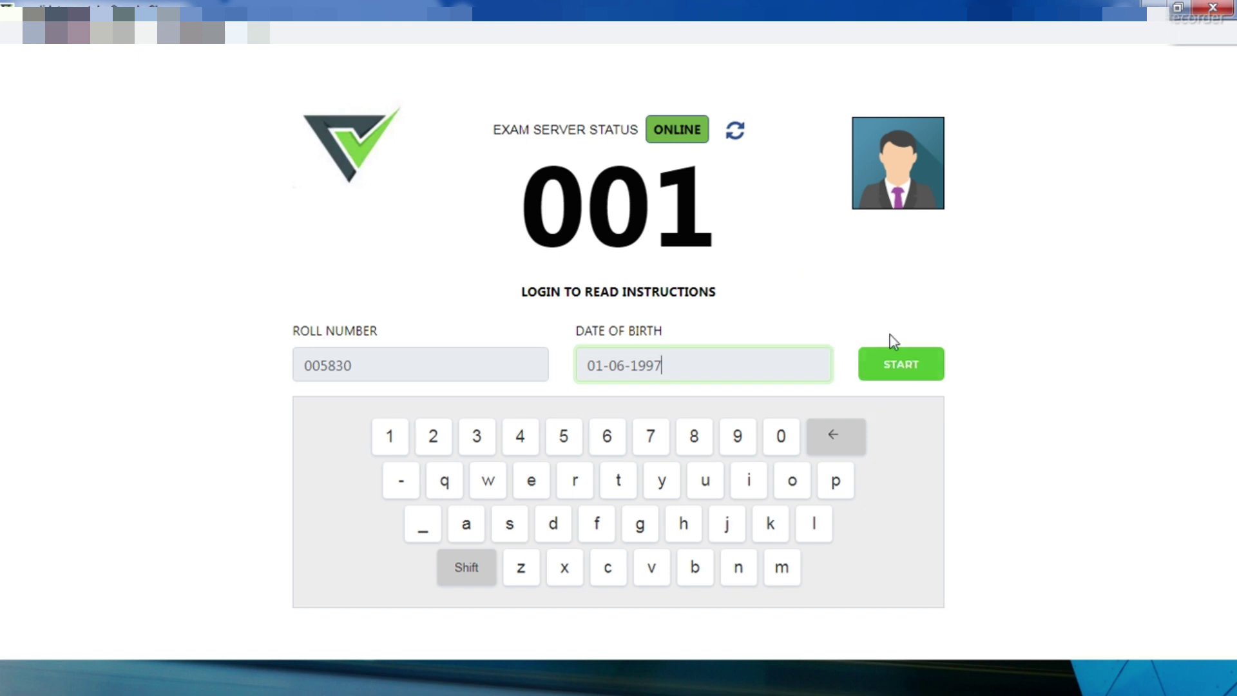
left_click(901, 366)
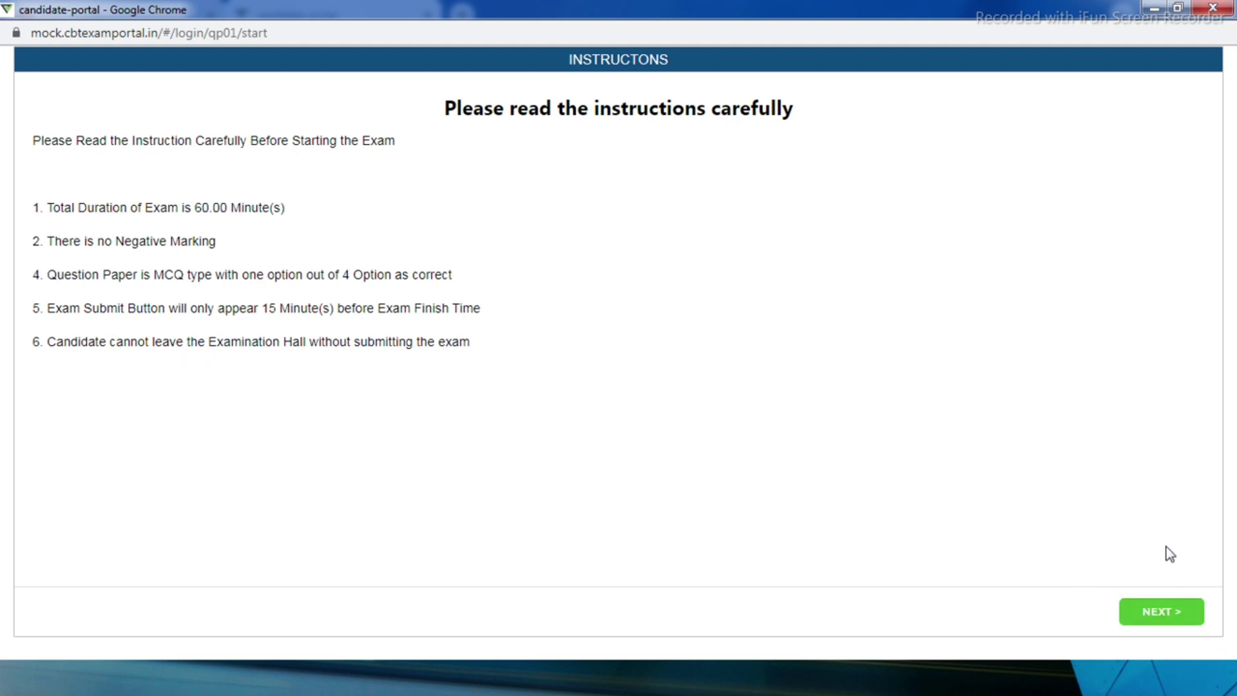
left_click(1178, 613)
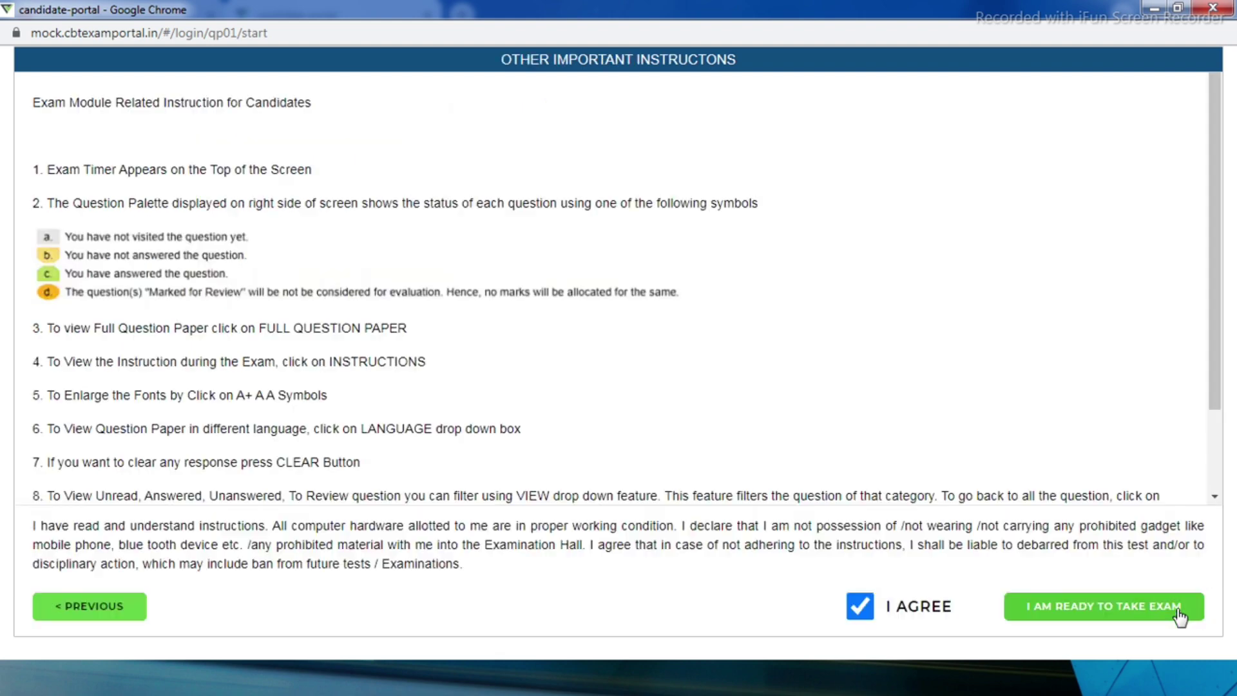
Step: Keep the declaration accepted on the other important instructions page and confirm readiness to take the exam
left_click(861, 611)
left_click(860, 613)
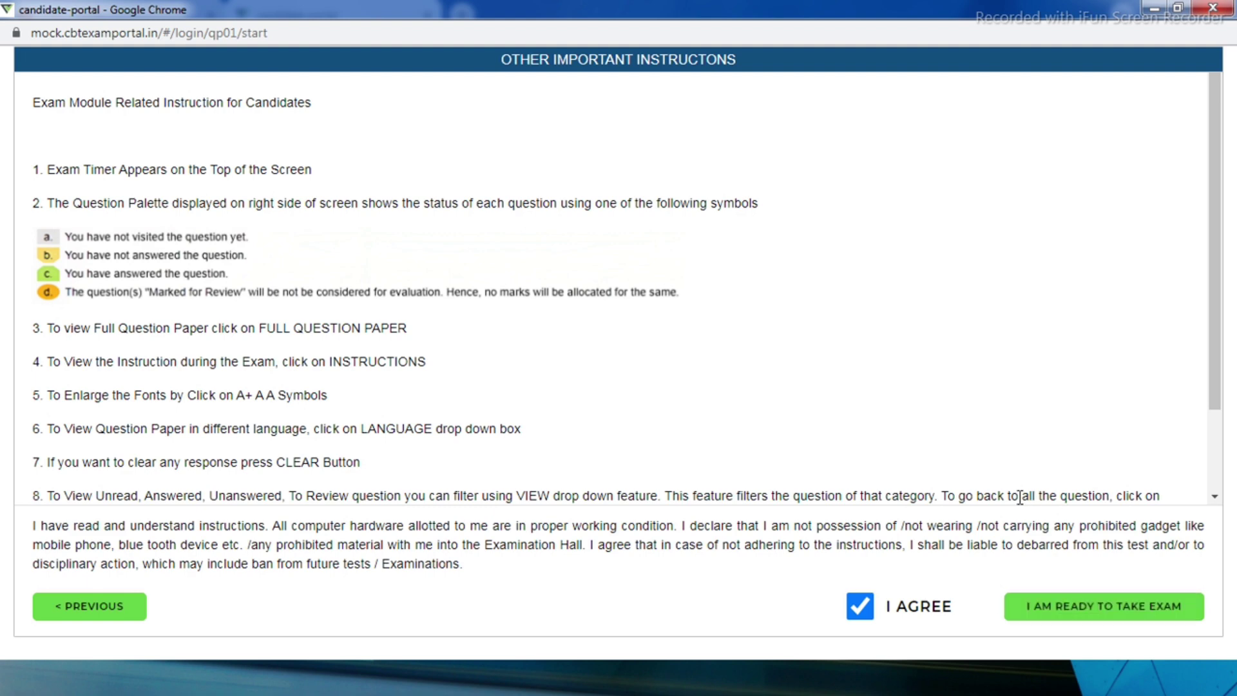
left_click(866, 614)
left_click(864, 614)
left_click(862, 614)
left_click(866, 615)
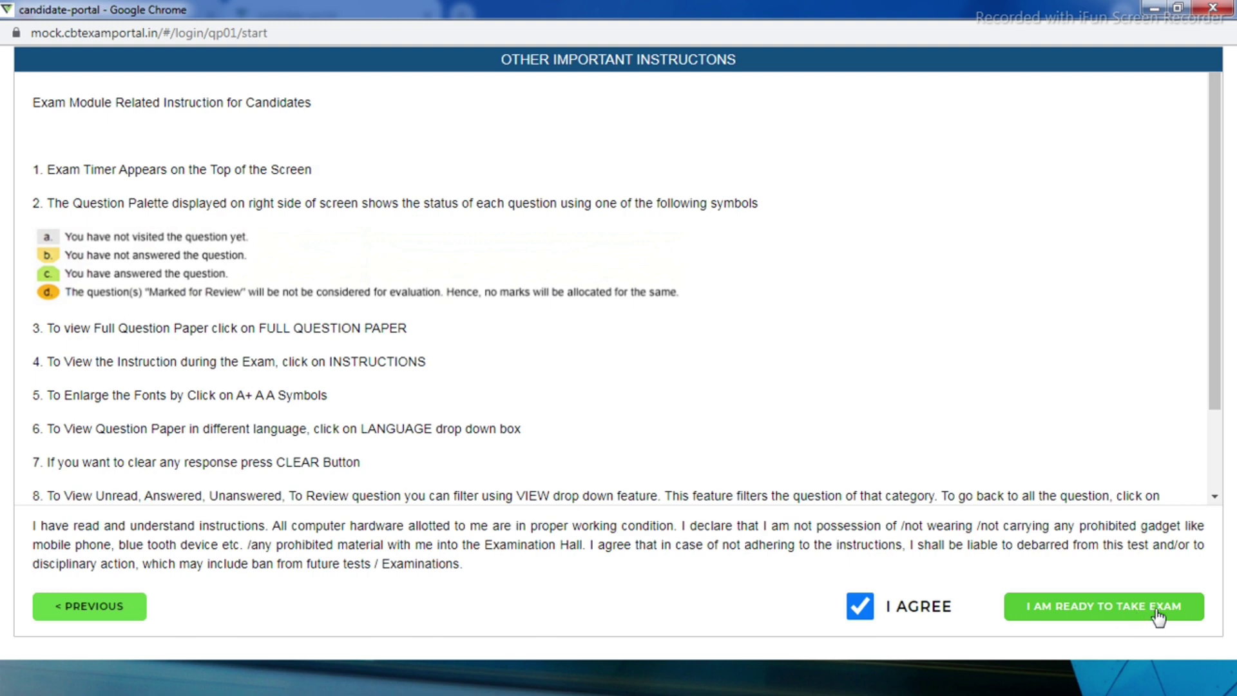
left_click(1104, 613)
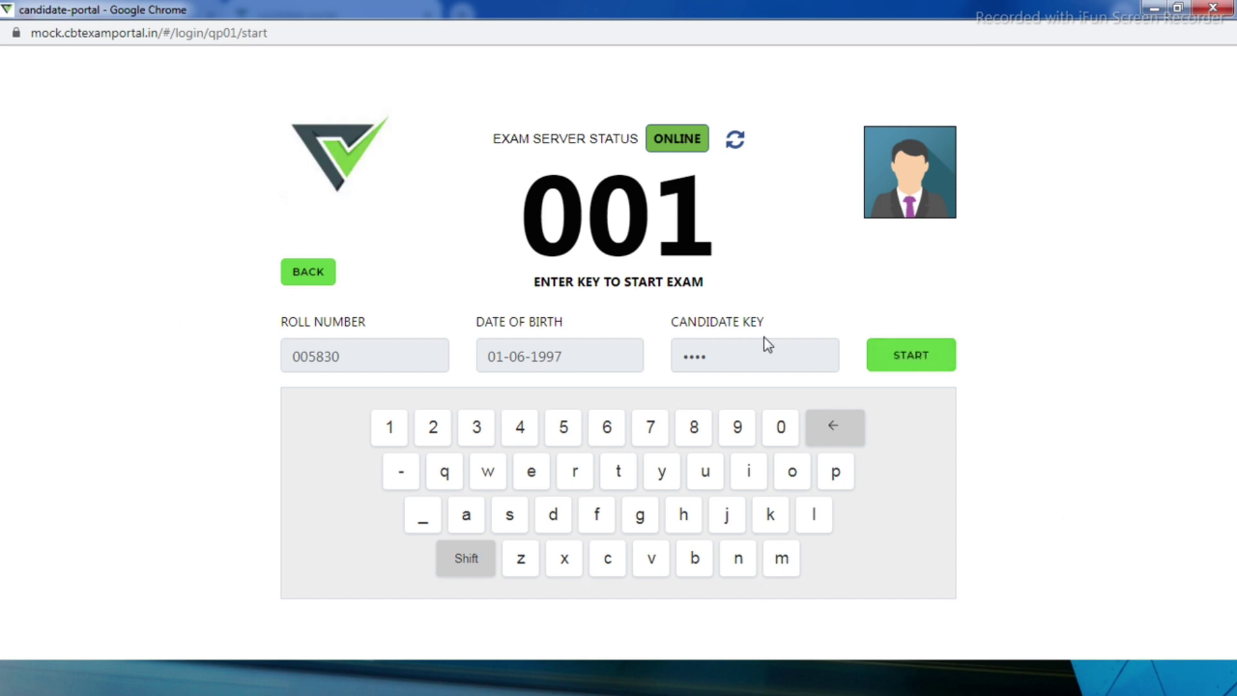
Step: Start the exam with the prefilled candidate key and set the question language to Hindi
left_click(911, 359)
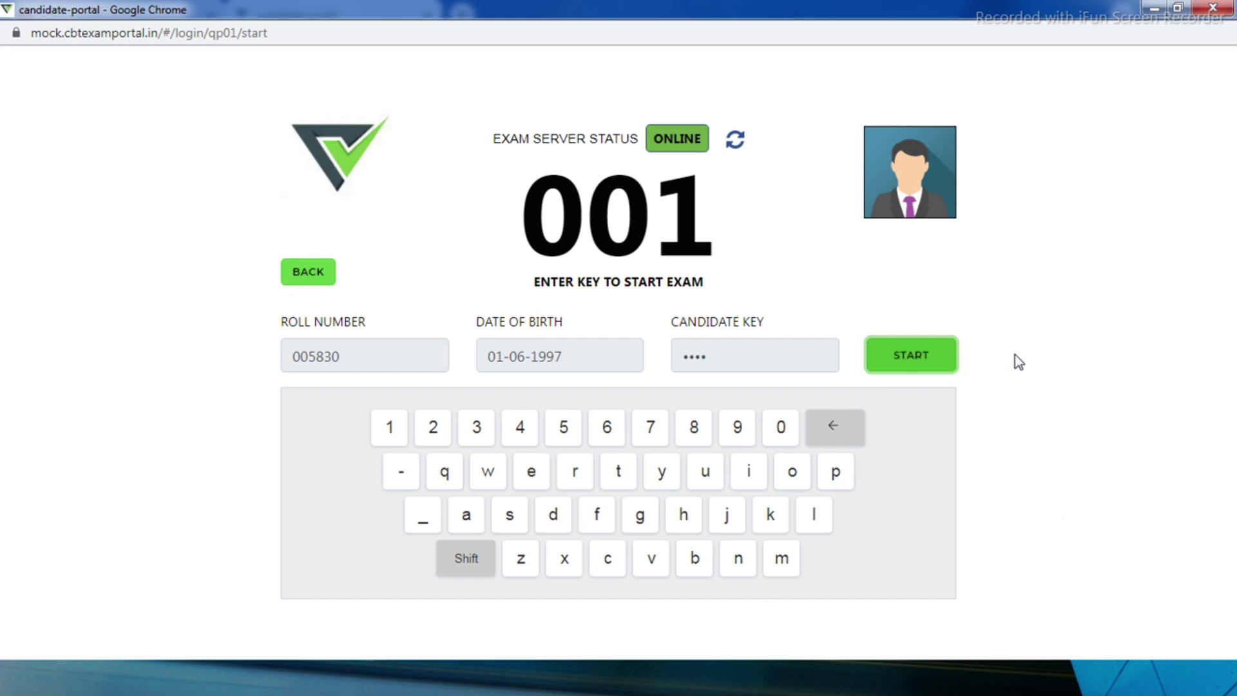
left_click(930, 365)
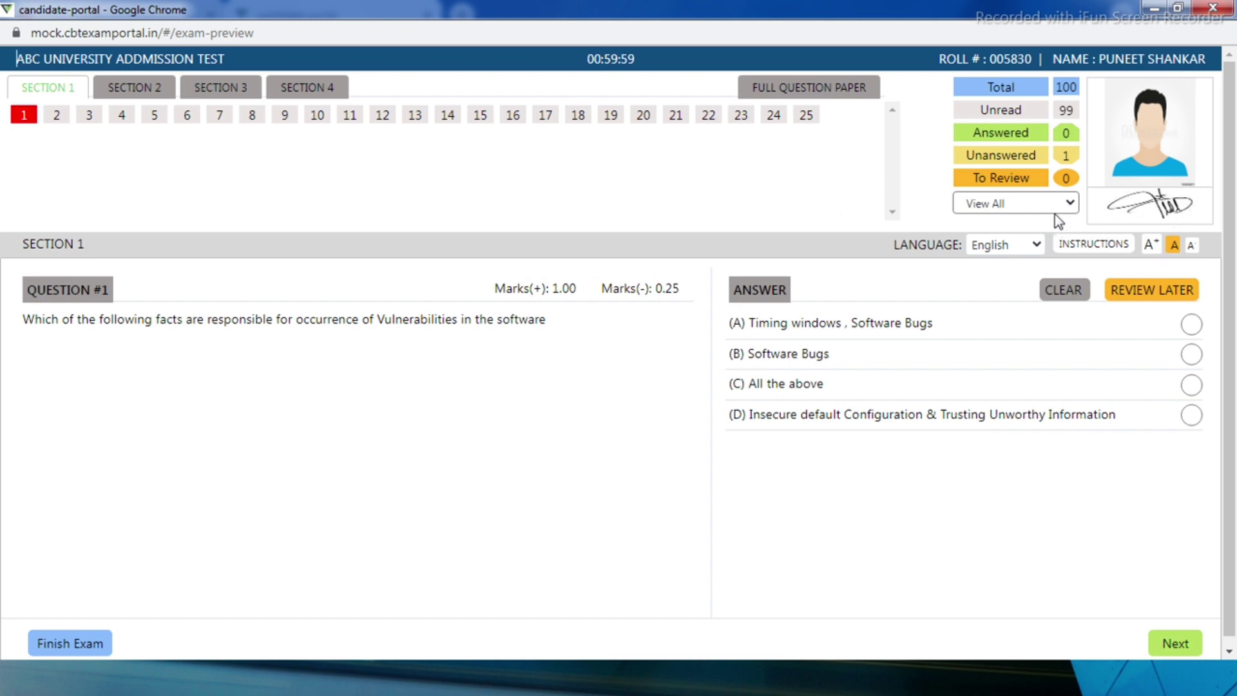
left_click(1029, 246)
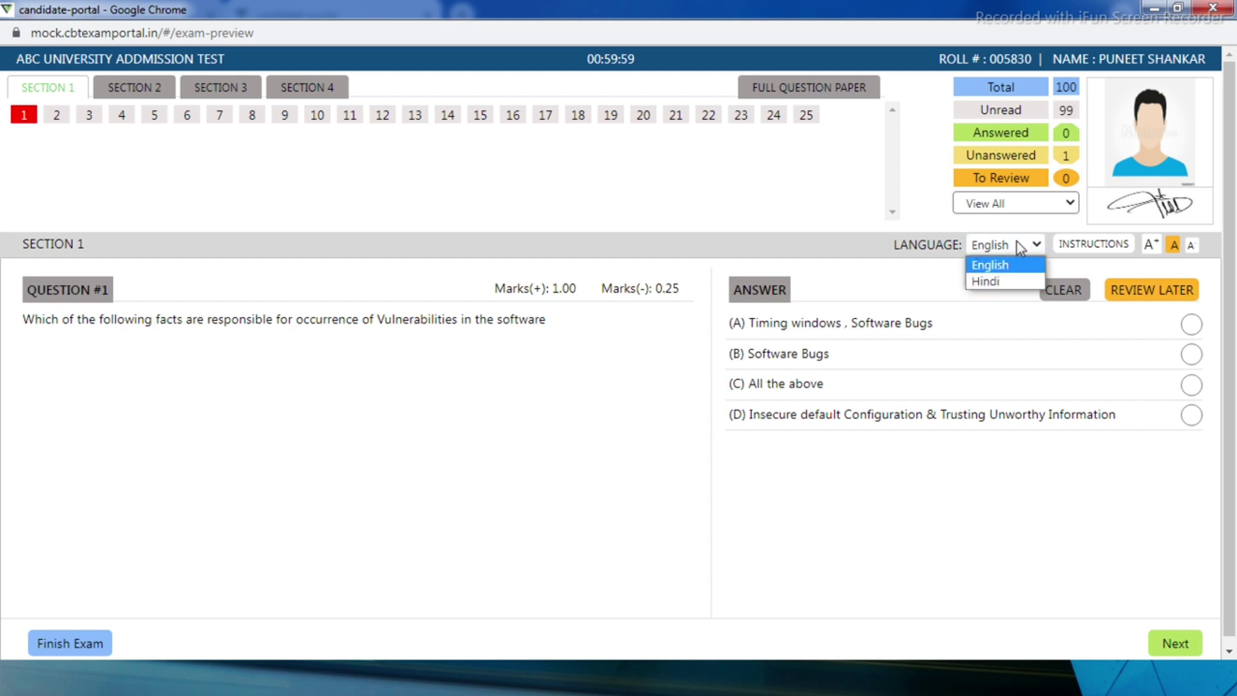
left_click(1008, 284)
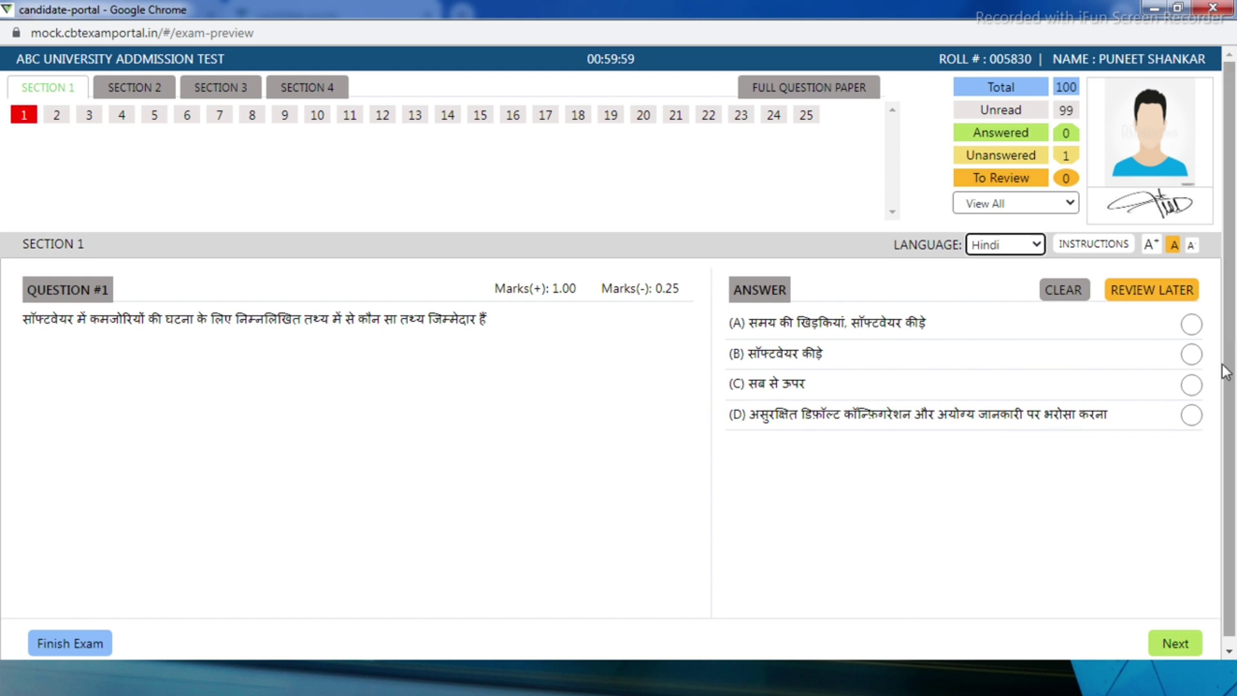
Step: Answer question 1 with option D and question 2 with option C, saving both answers
left_click(1190, 416)
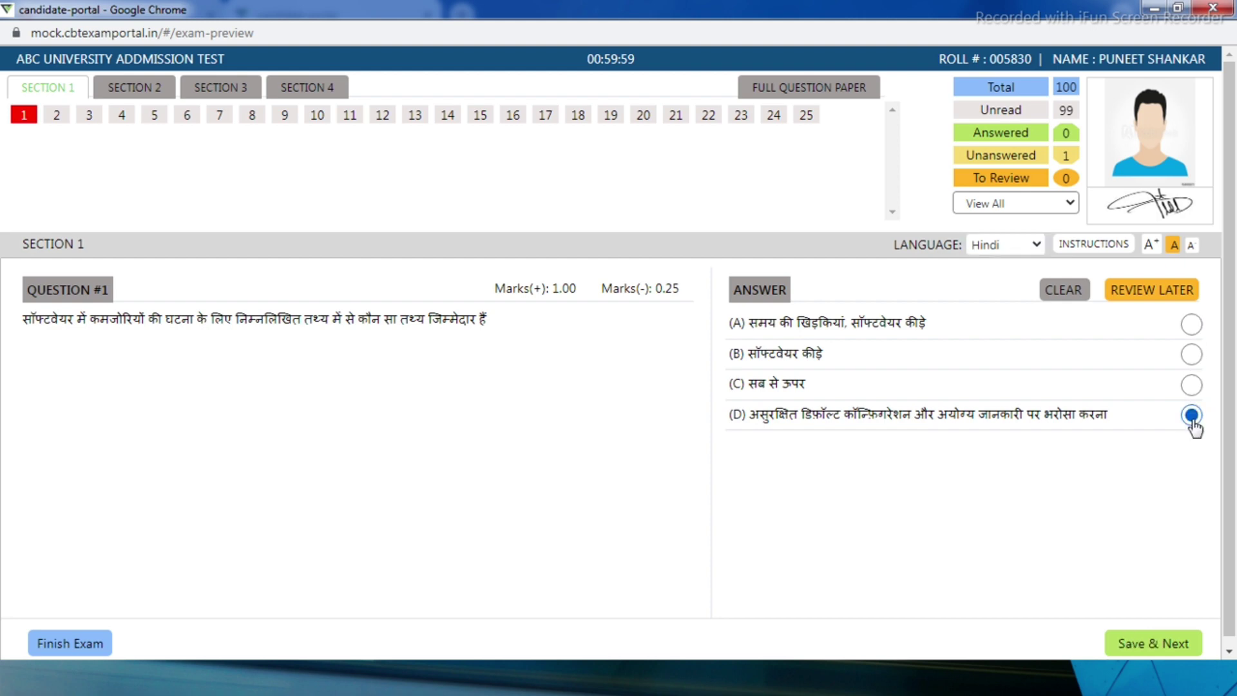
left_click(1157, 654)
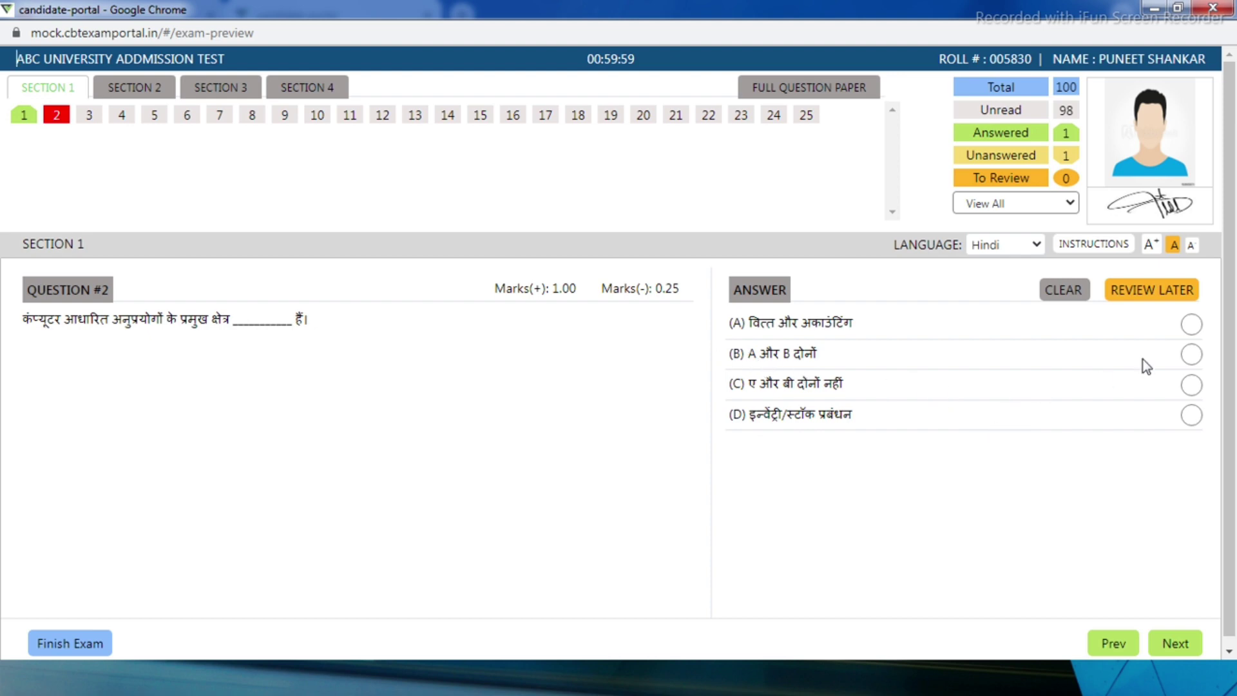
left_click(1191, 356)
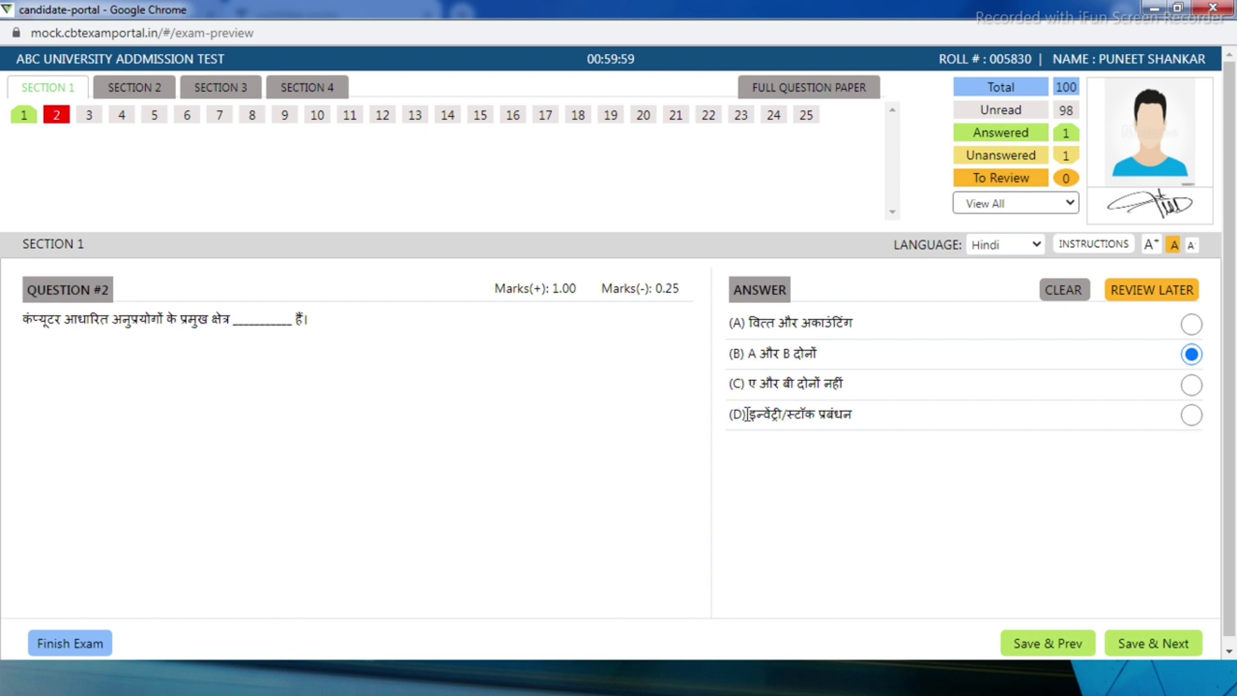
left_click(1192, 386)
left_click(1155, 645)
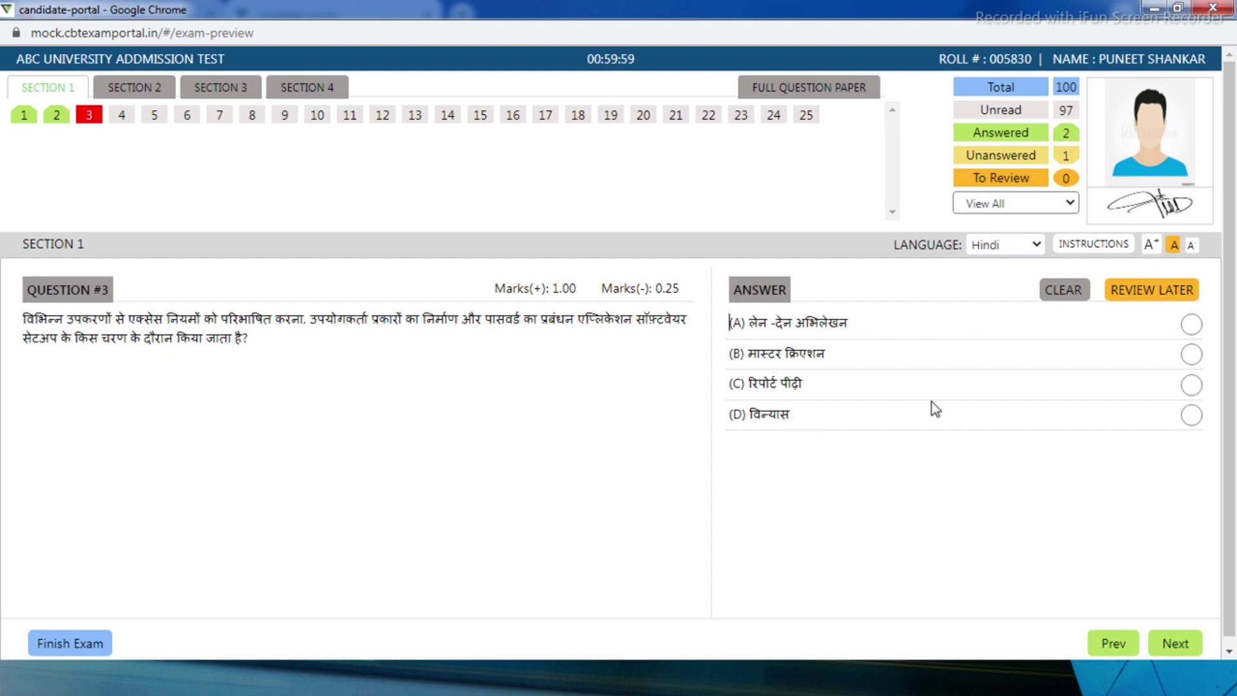
Step: Answer question 3 and question 25 of Section 1 with option B, saving both answers
left_click(1187, 356)
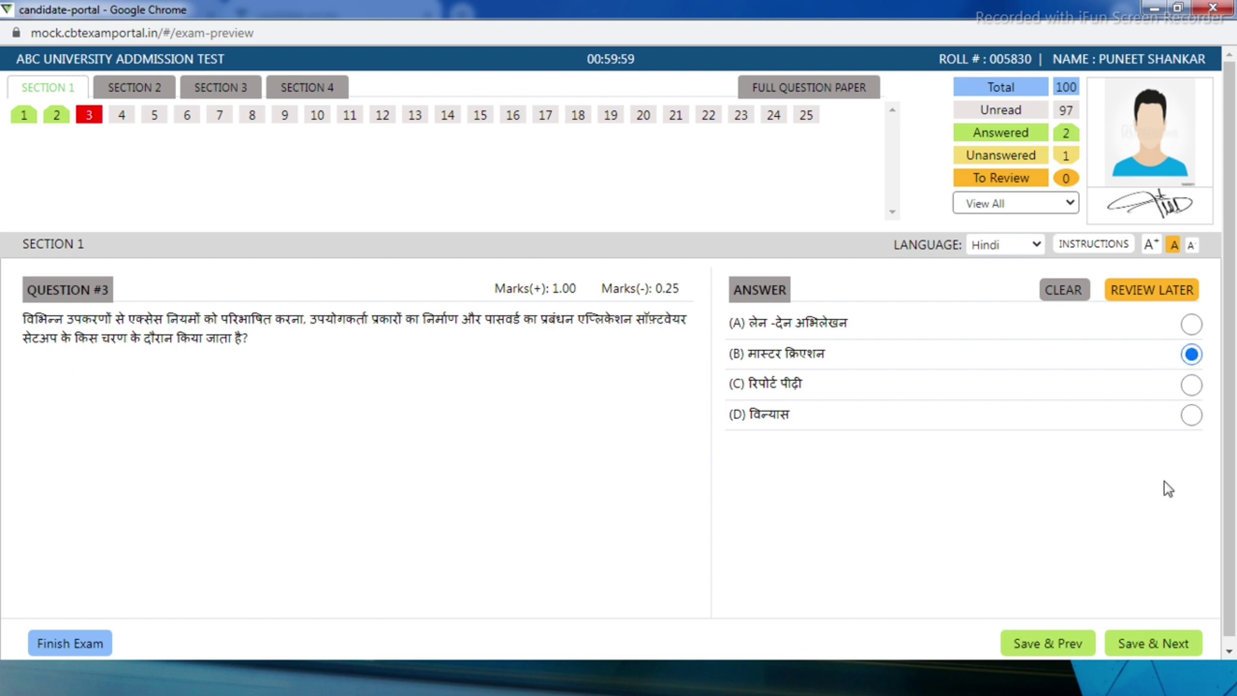
left_click(1165, 642)
left_click(806, 116)
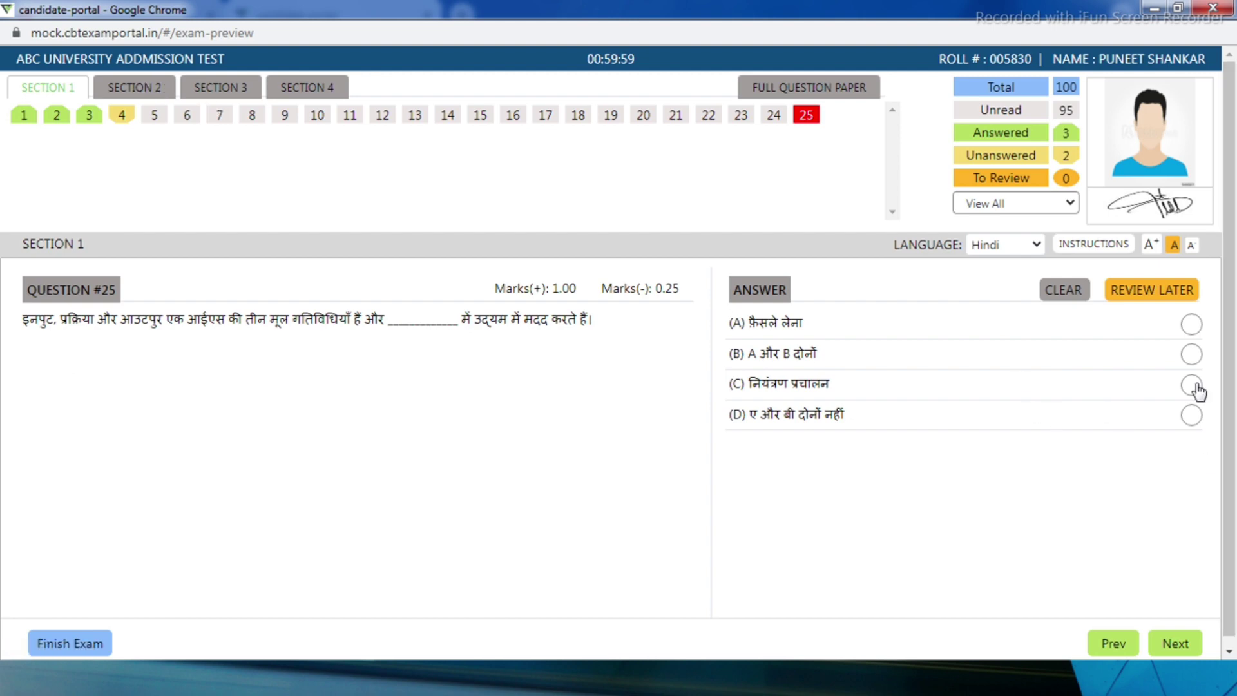
left_click(1192, 355)
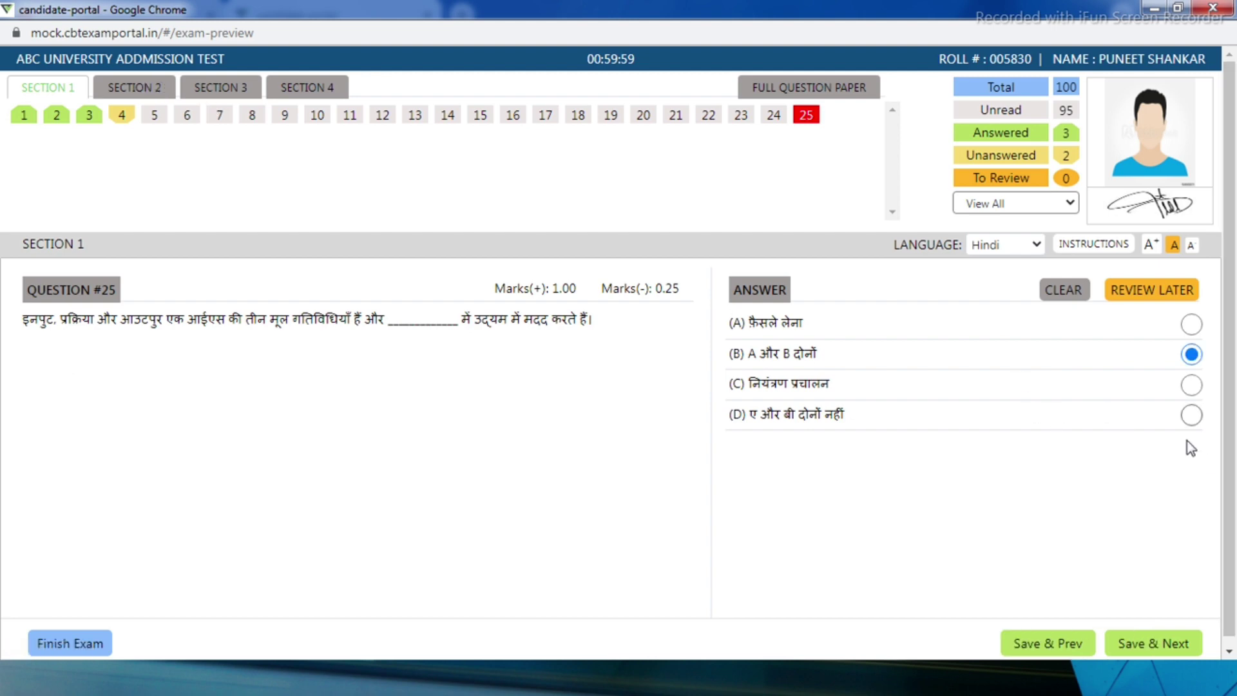
left_click(1155, 646)
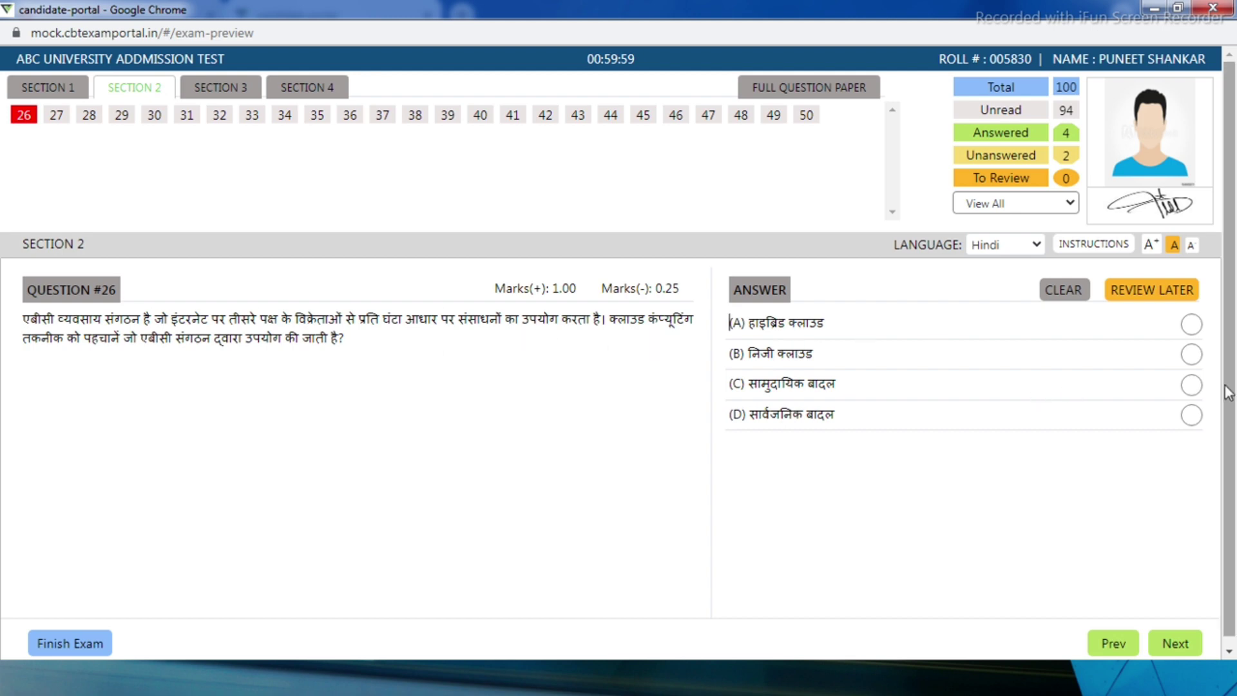
Step: Answer question 26 of Section 2 with option B, save it, and go to question 47
left_click(1193, 356)
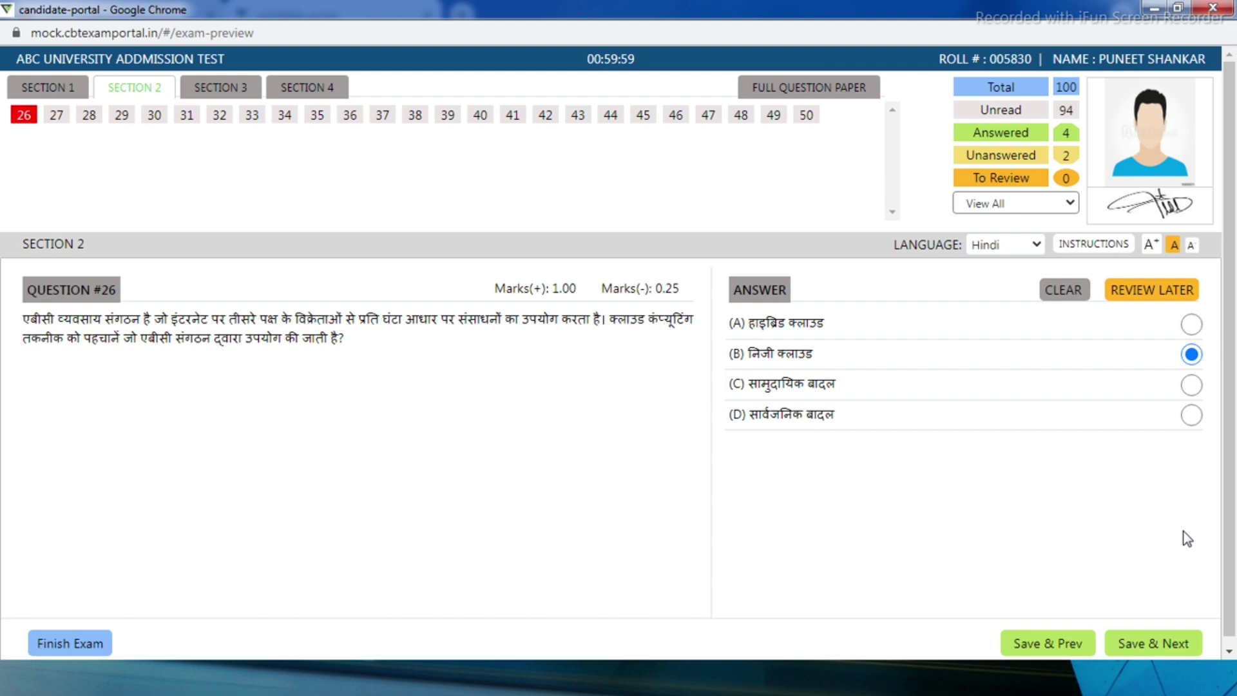
left_click(1177, 639)
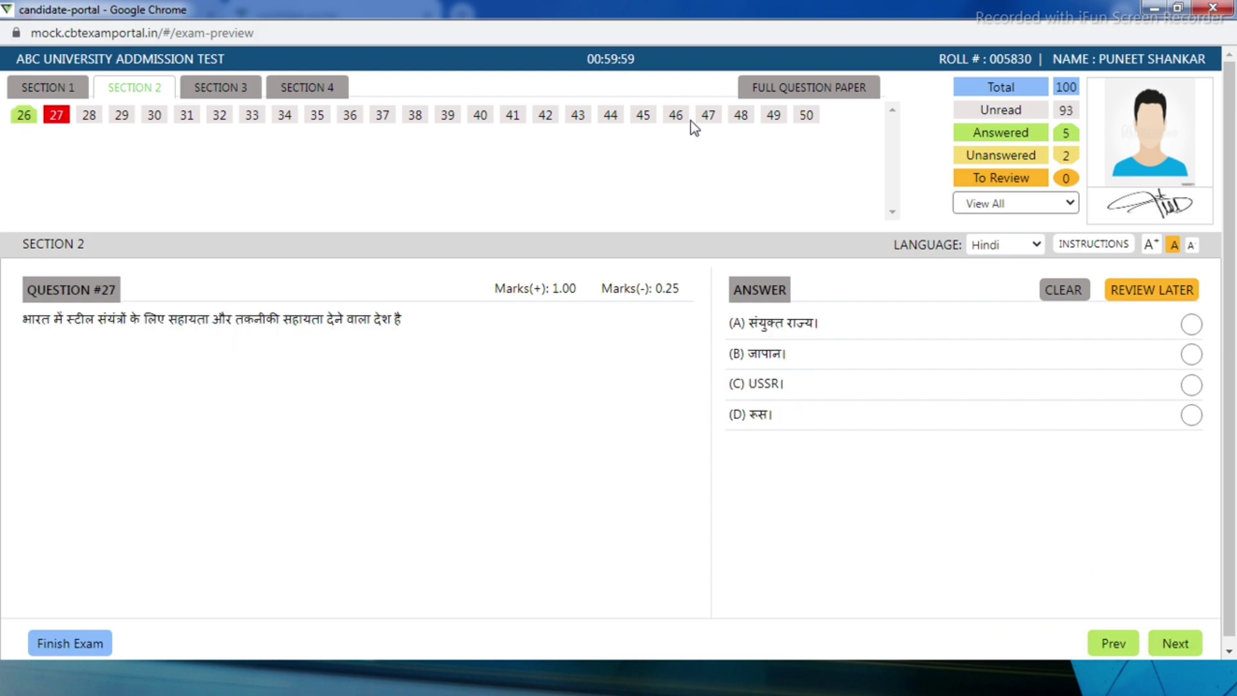
left_click(710, 120)
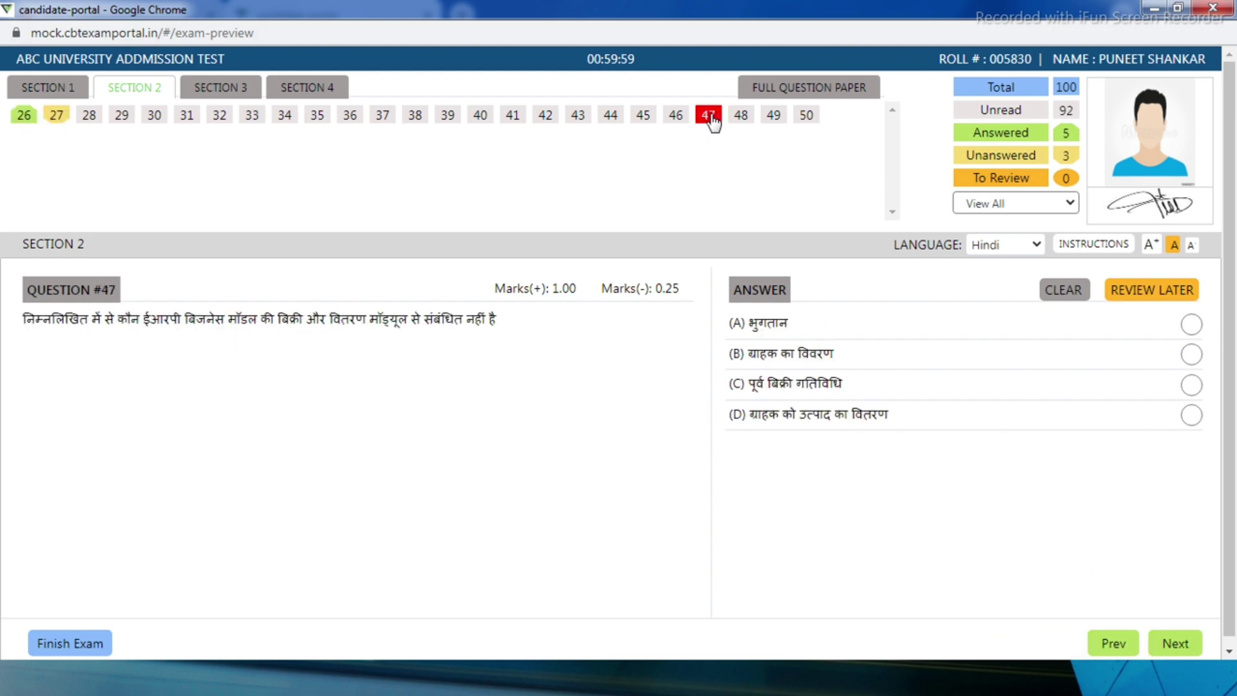
Step: Save option A as the answer to question 51 in Section 3, and visit questions 63 and 72
left_click(241, 94)
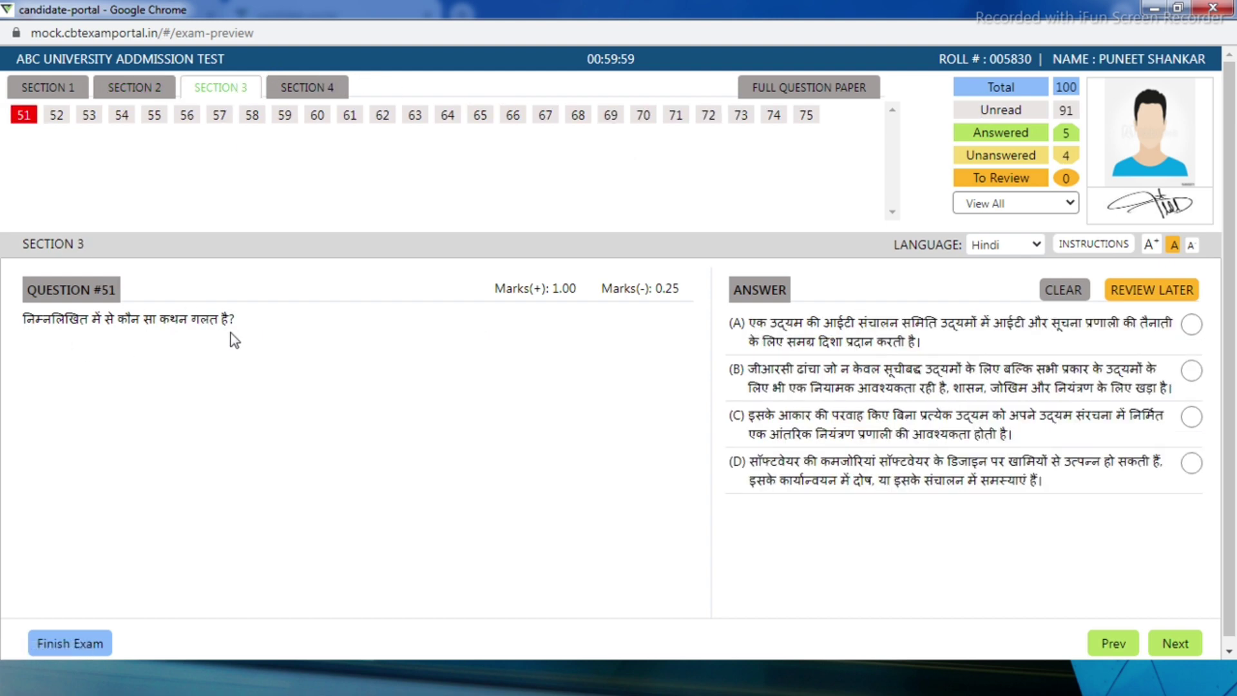
left_click(1192, 324)
left_click(1180, 645)
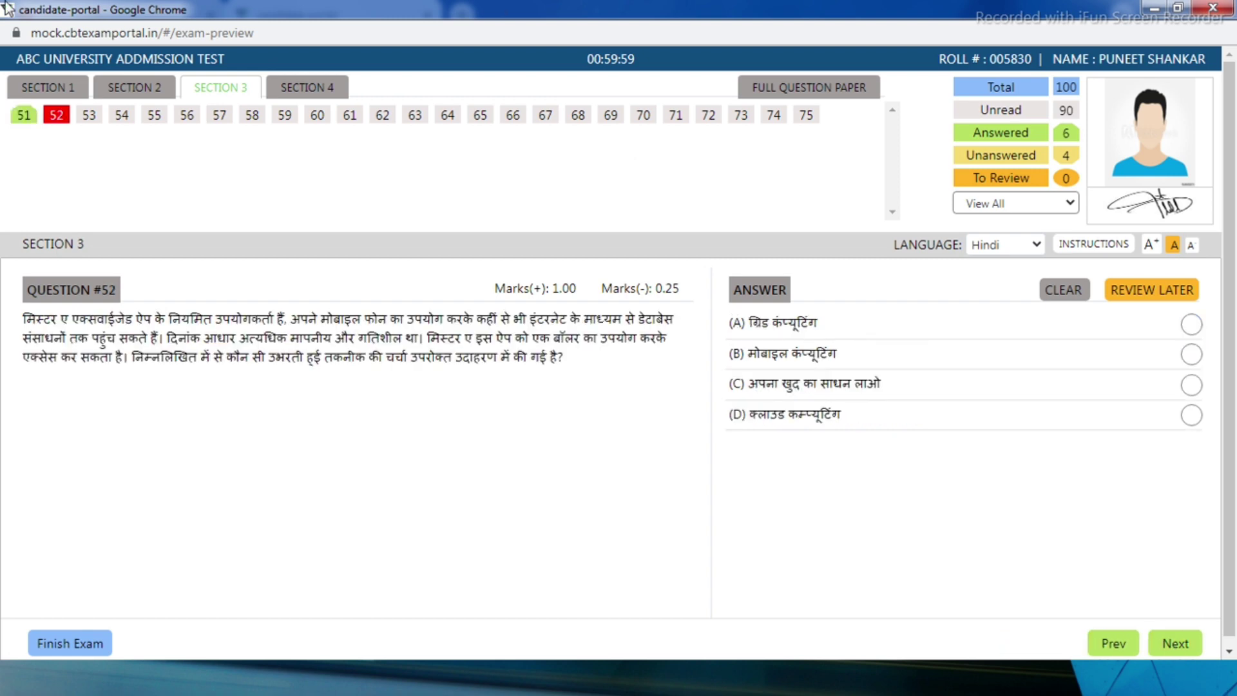
left_click(416, 118)
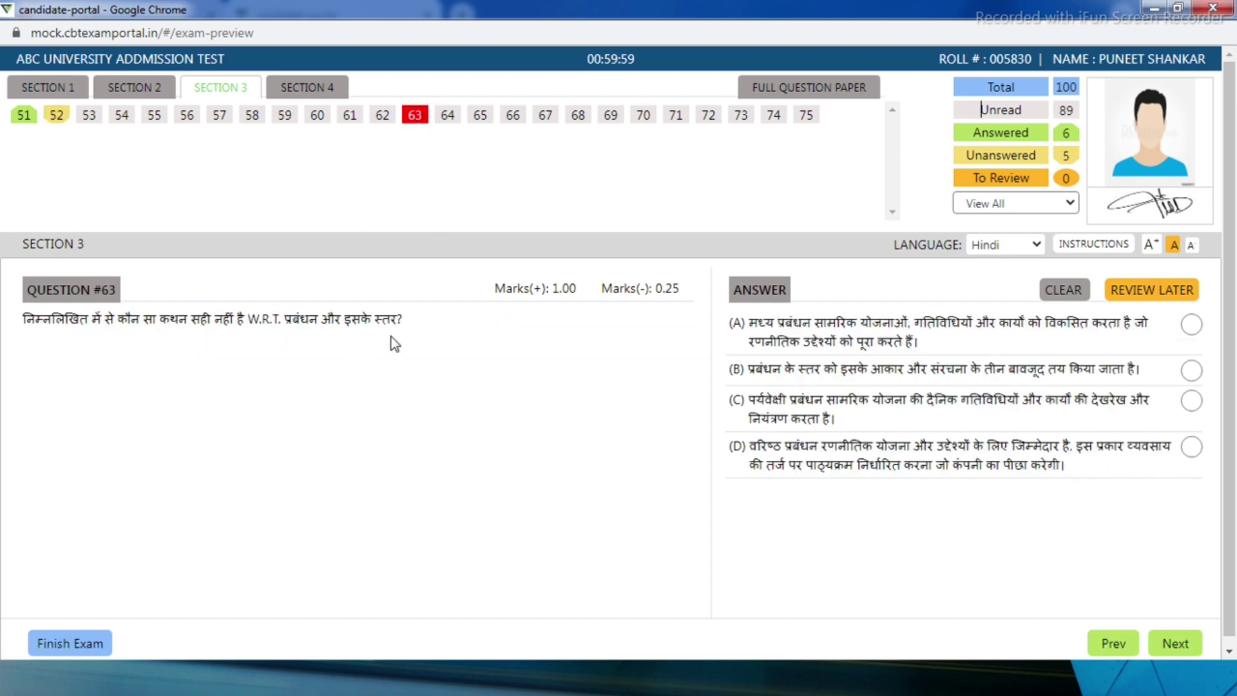
left_click(703, 120)
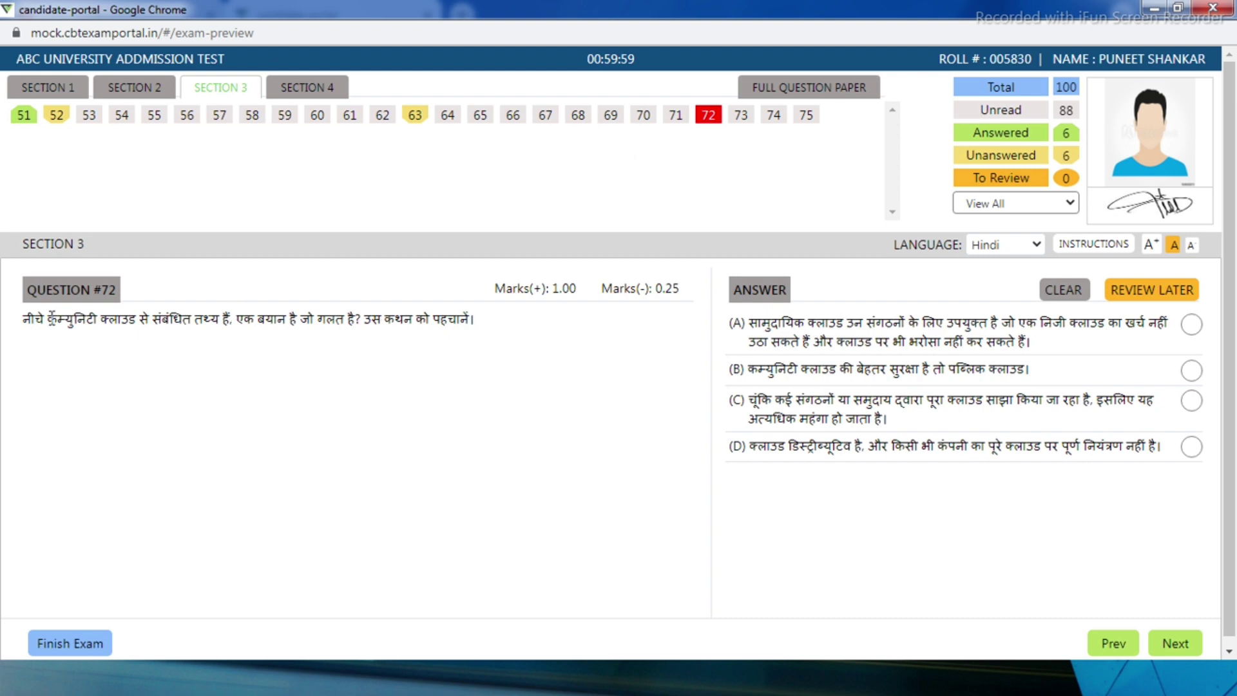
Step: Choose option B for question 76 in Section 4 without saving it, and visit questions 88 and 89
left_click(328, 93)
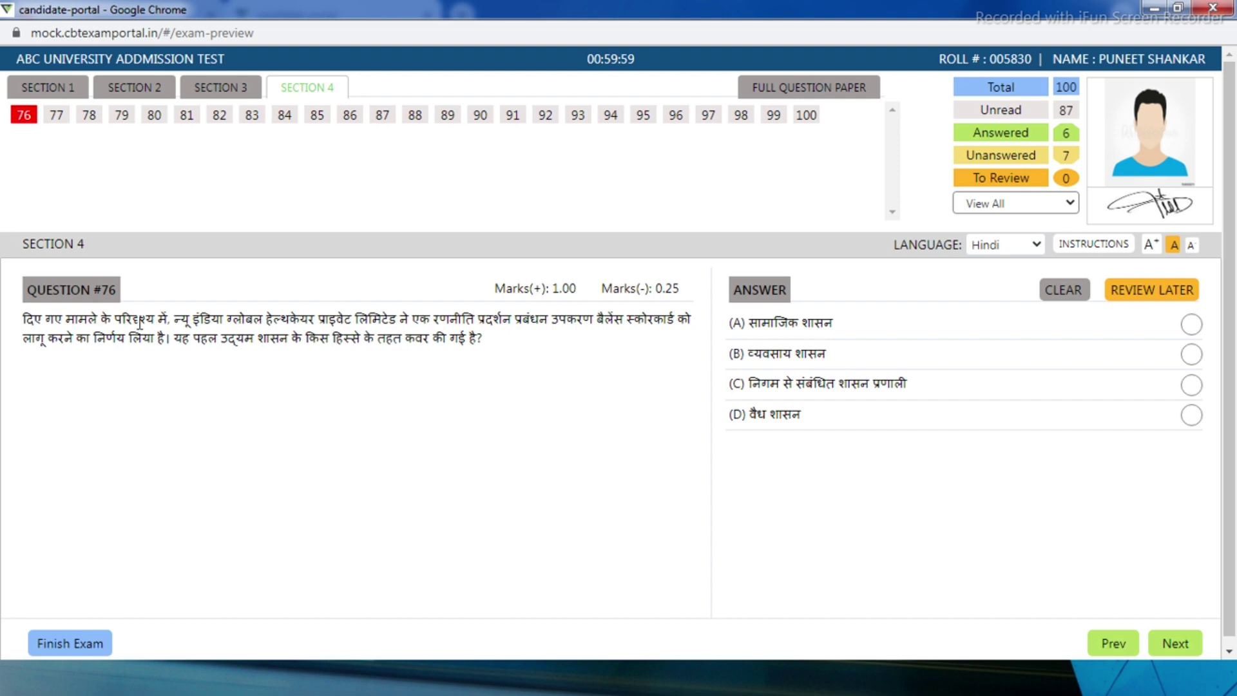
left_click(1192, 353)
left_click(413, 118)
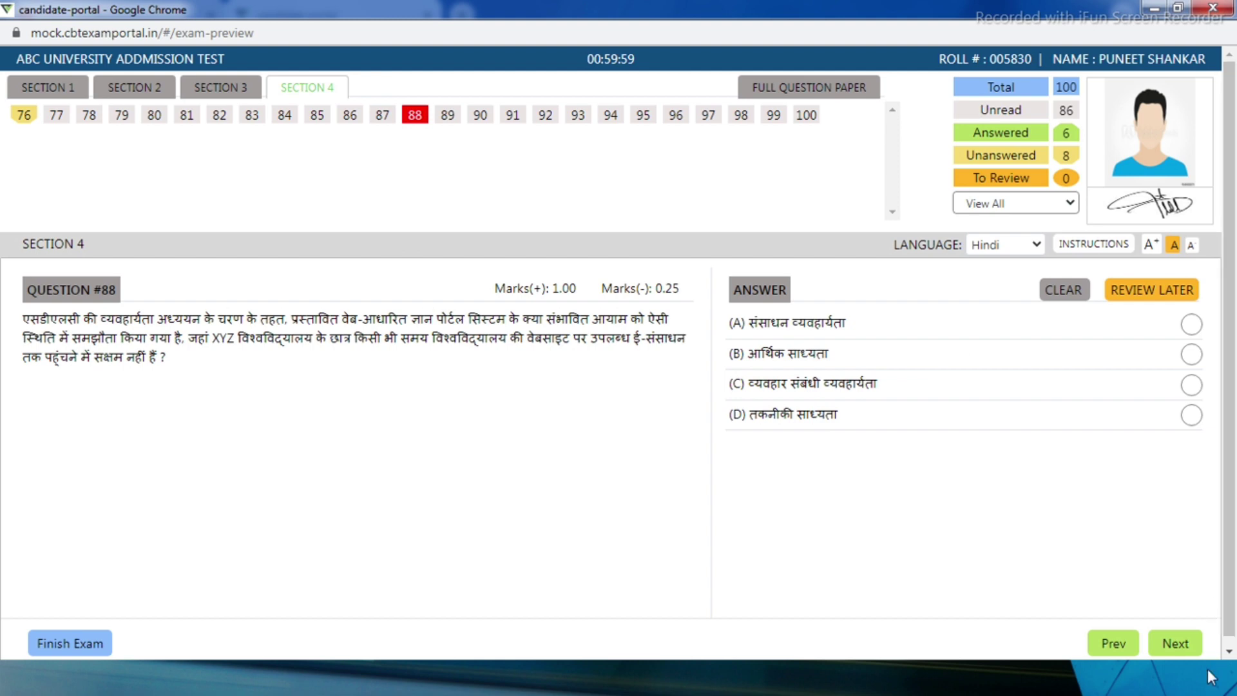
left_click(1176, 652)
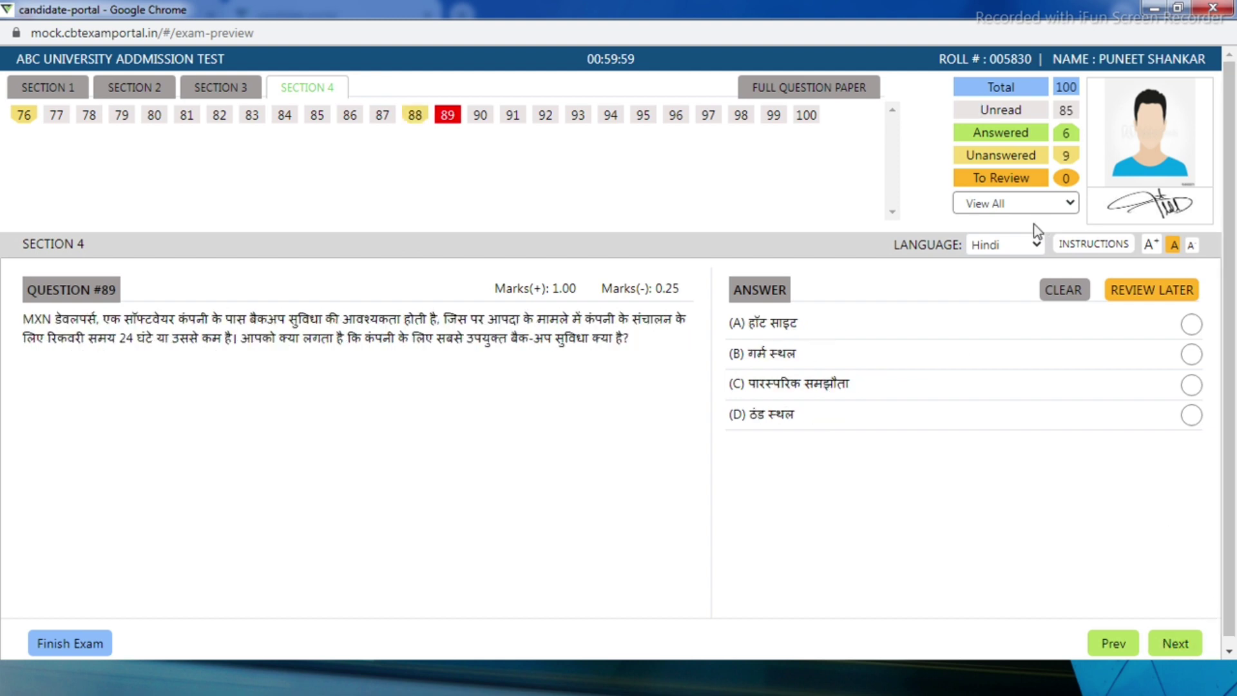
Step: Answer question 100 with option C and save it to reach the exam summary
left_click(810, 120)
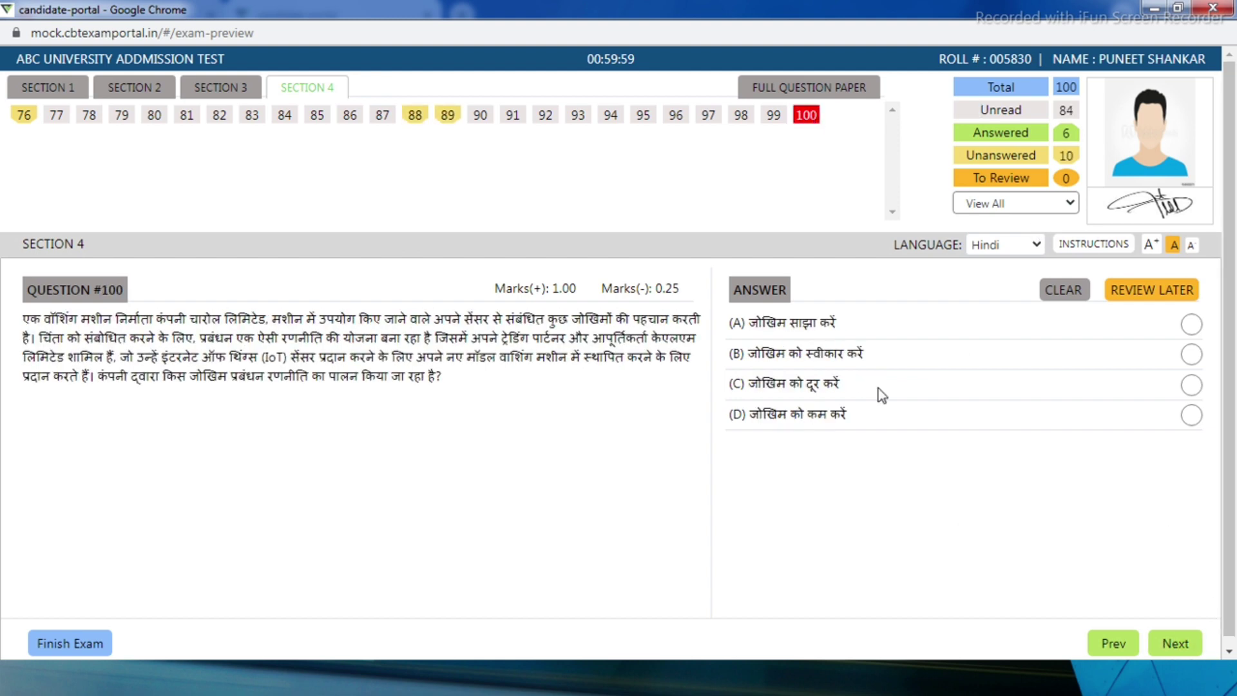
left_click(1192, 384)
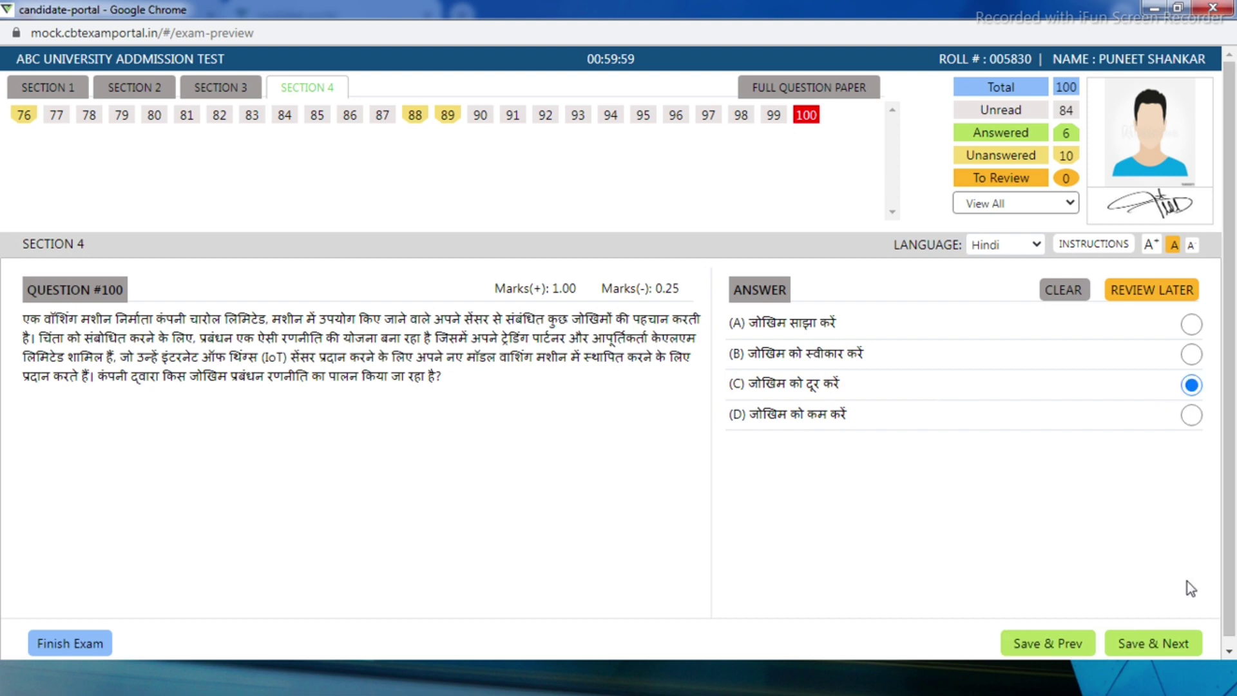
left_click(1161, 652)
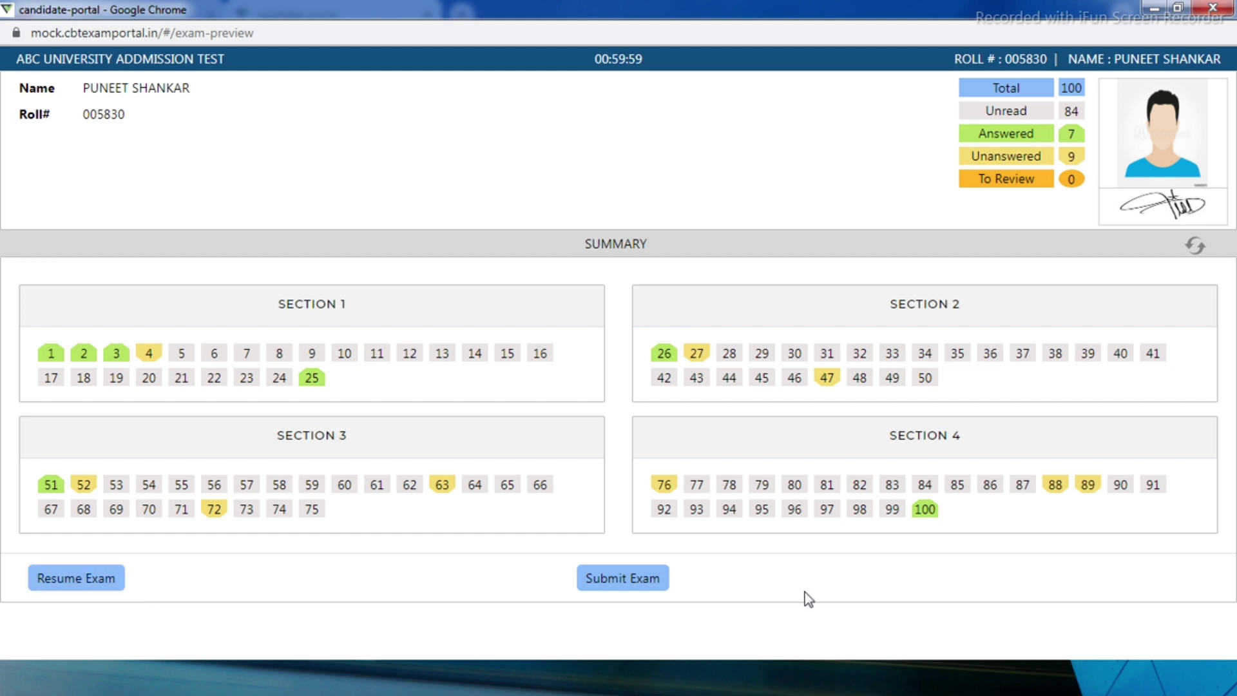
Step: Submit the exam from the summary, confirm the submission, and close the finished exam window
left_click(644, 584)
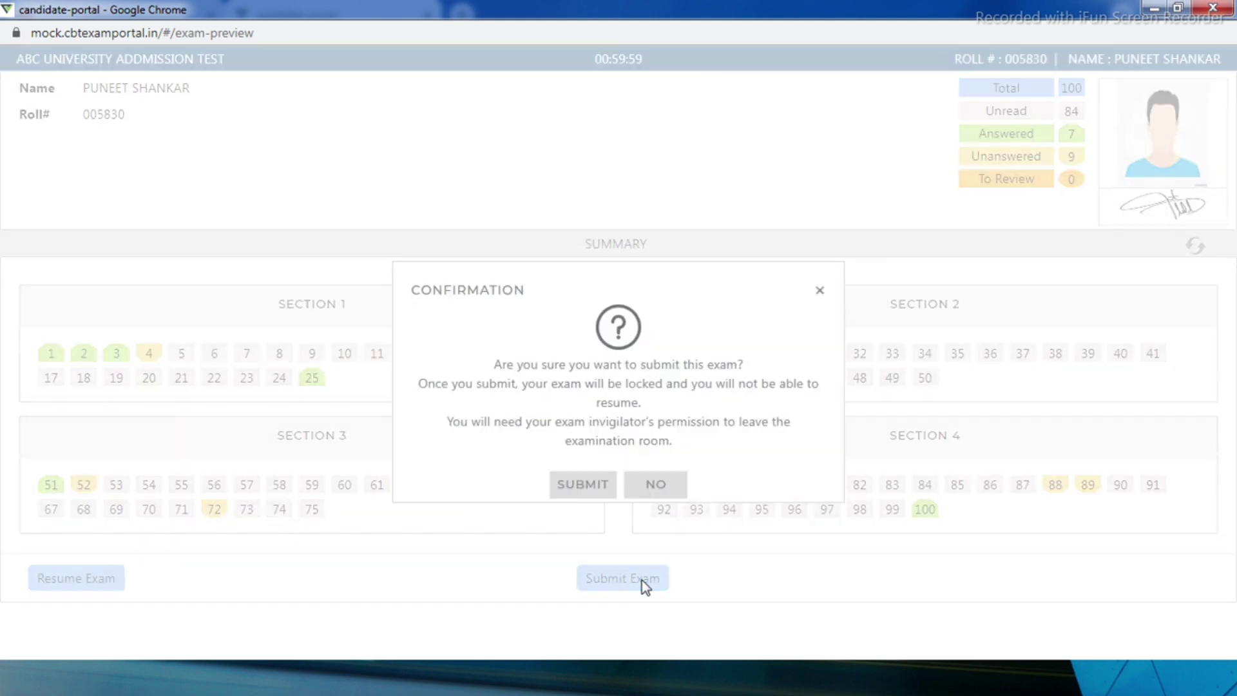
left_click(576, 490)
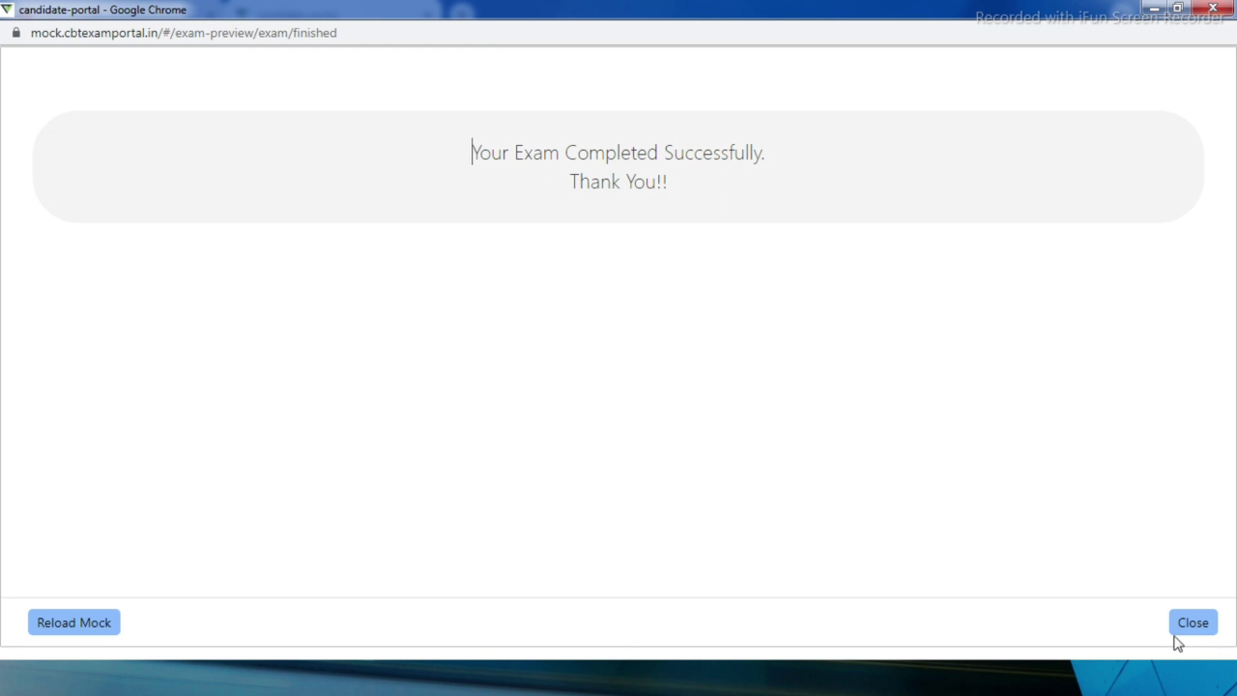
left_click(1194, 623)
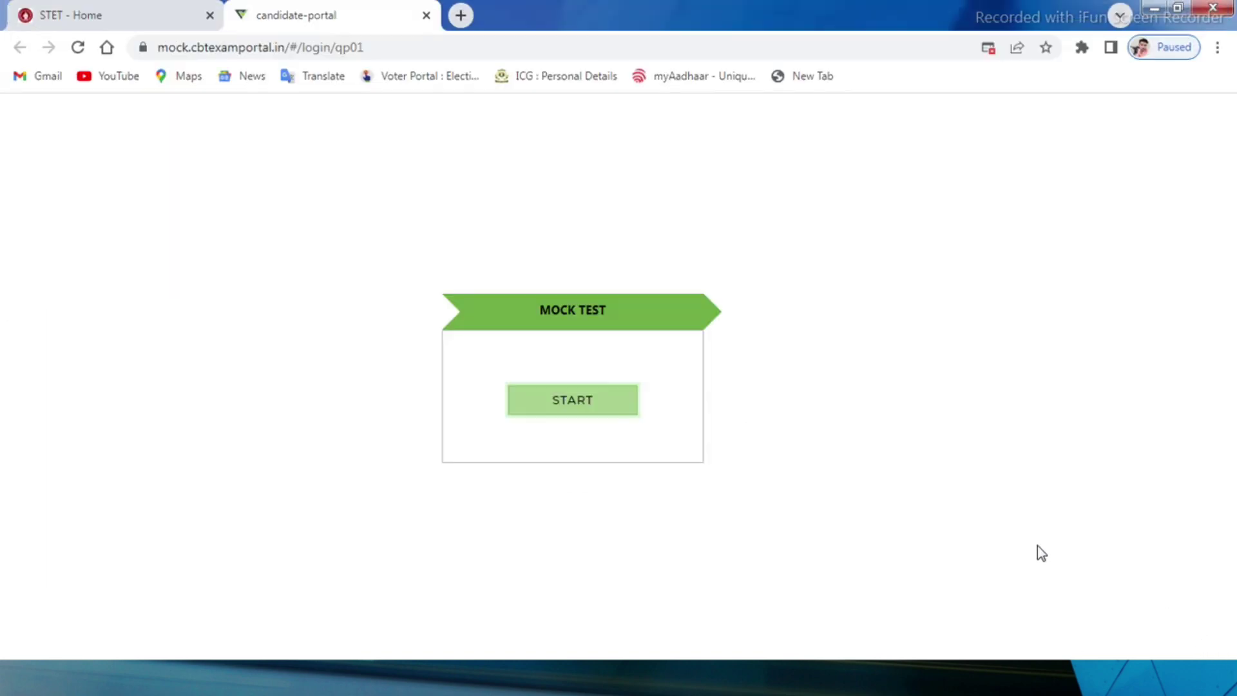